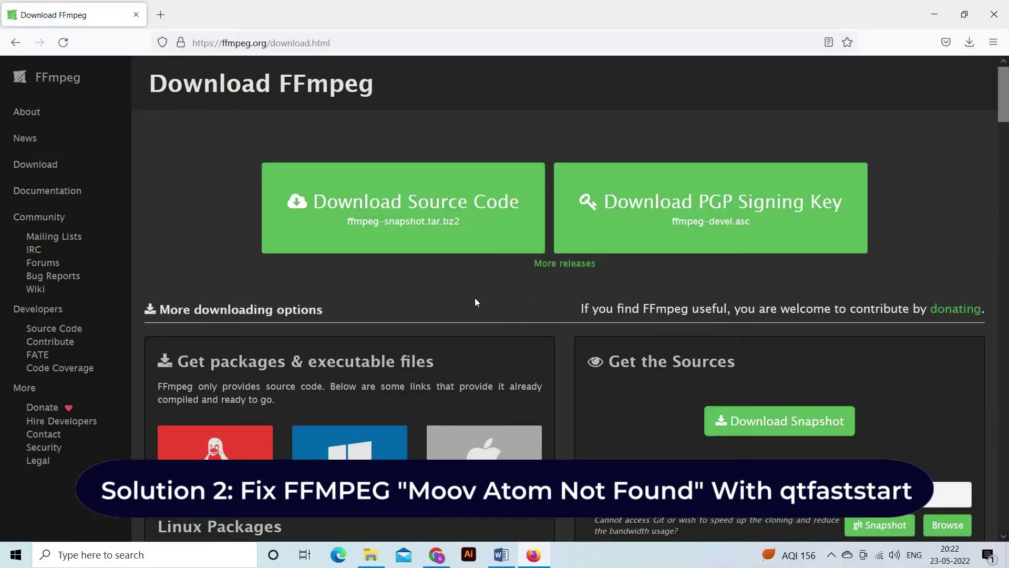
Bring up the FFmpeg builds available for Windows on the ffmpeg.org download page
scroll(475, 304, "down", 4)
mouse_move(352, 263)
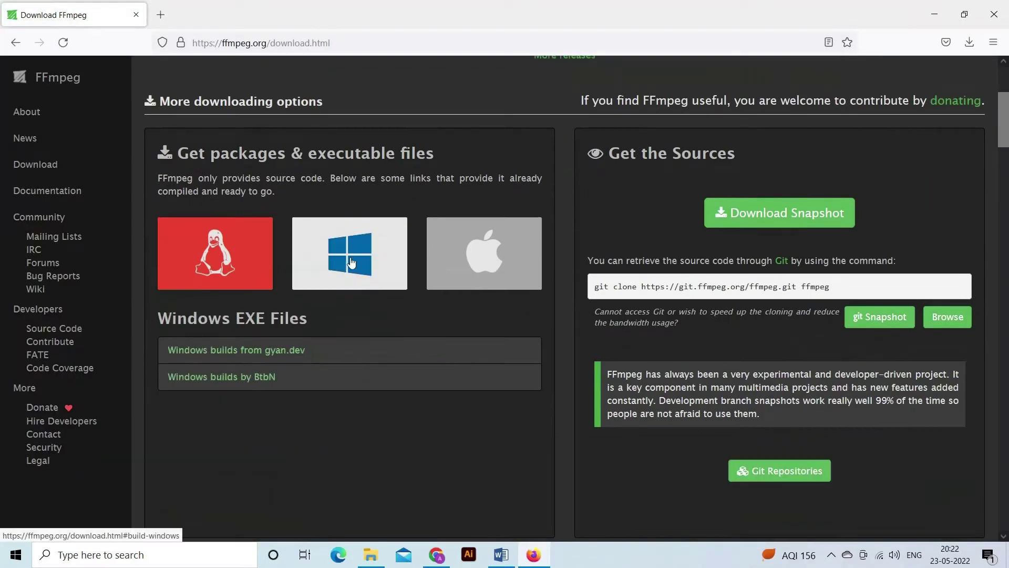
left_click(351, 260)
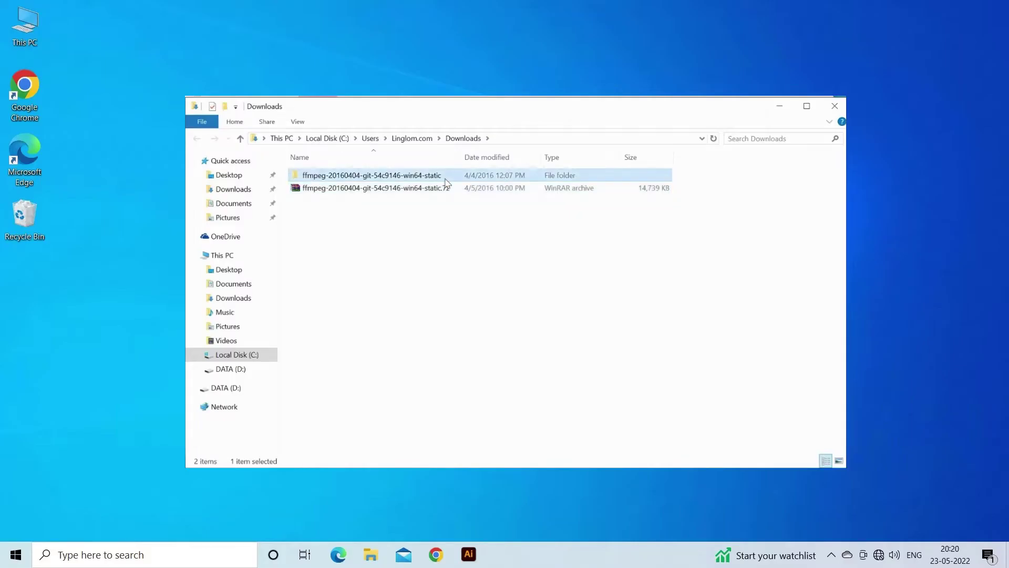
Open the extracted ffmpeg folder and launch Command Prompt from search
double_click(445, 178)
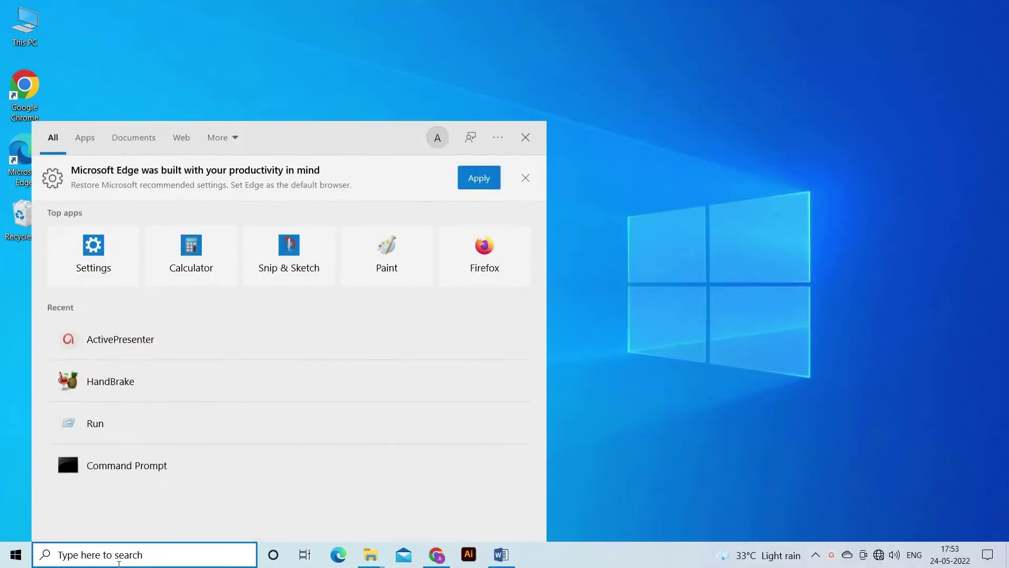
type("comma")
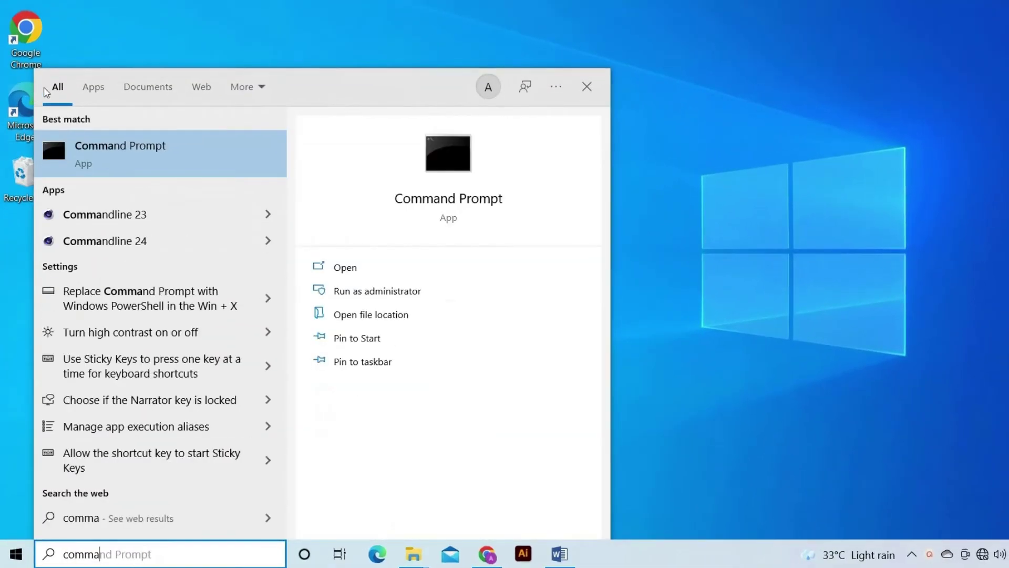
left_click(176, 162)
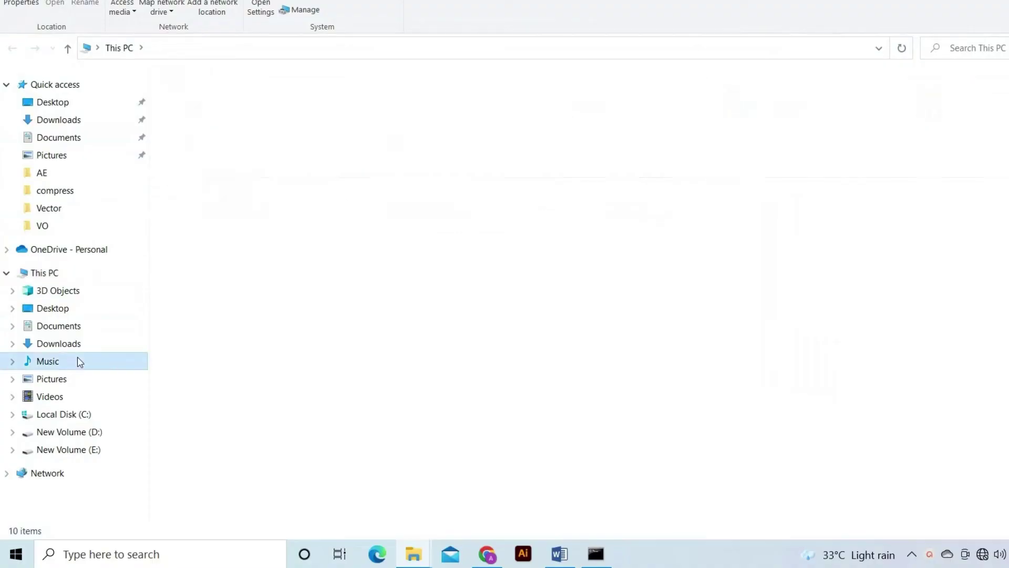
Change into the recover\bin folder on drive Y and list its contents with dir
left_click(79, 361)
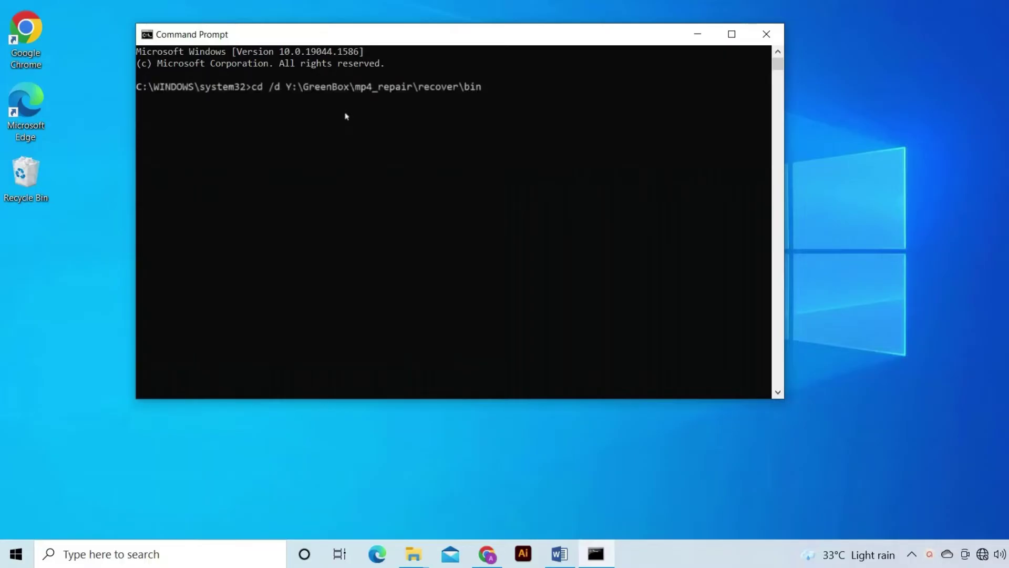
type("faststart")
key("Return")
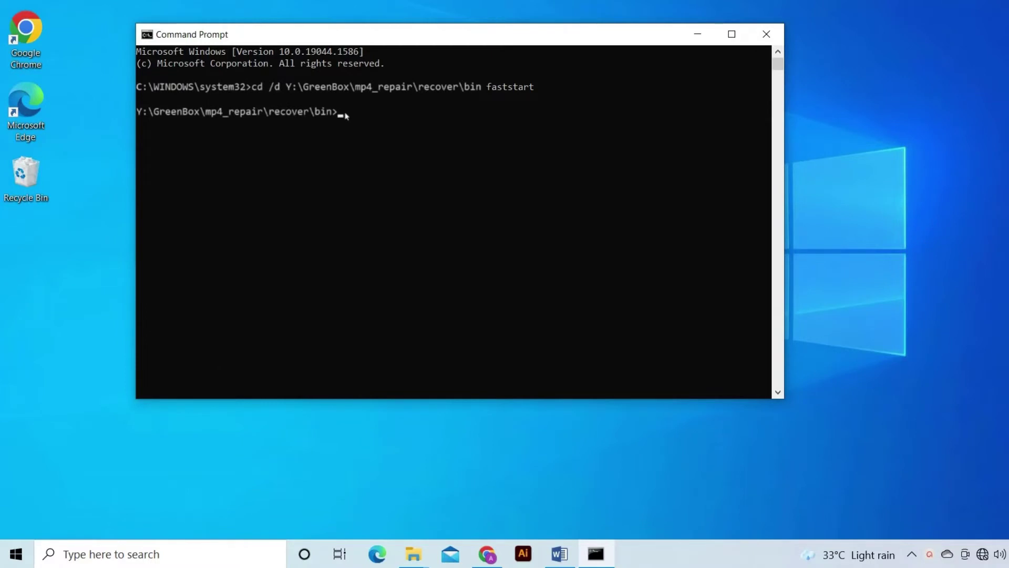
type("dir")
key("Return")
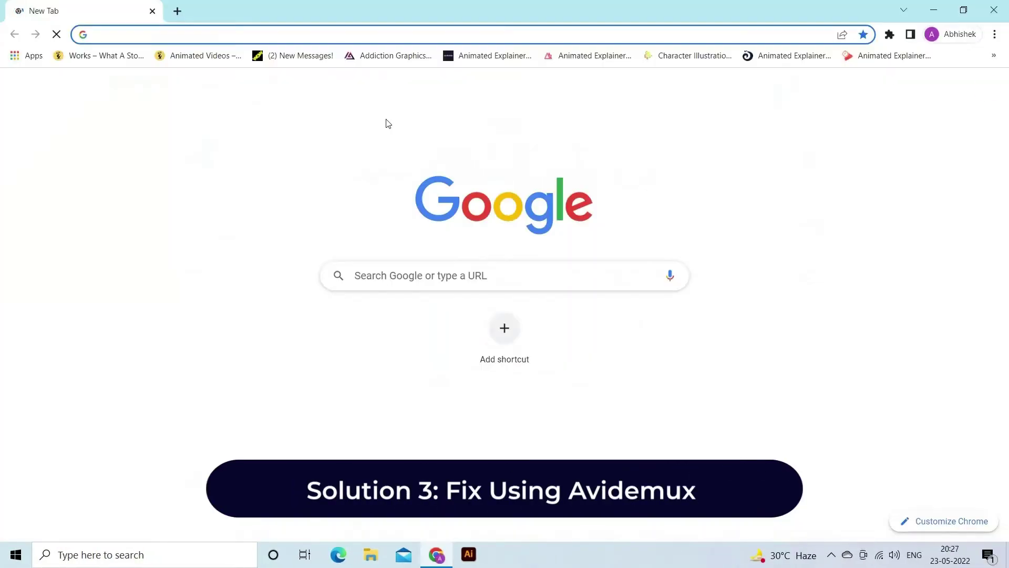
Go from Chrome's address bar to Avidemux's SourceForge page and start the download
type("av")
left_click(315, 208)
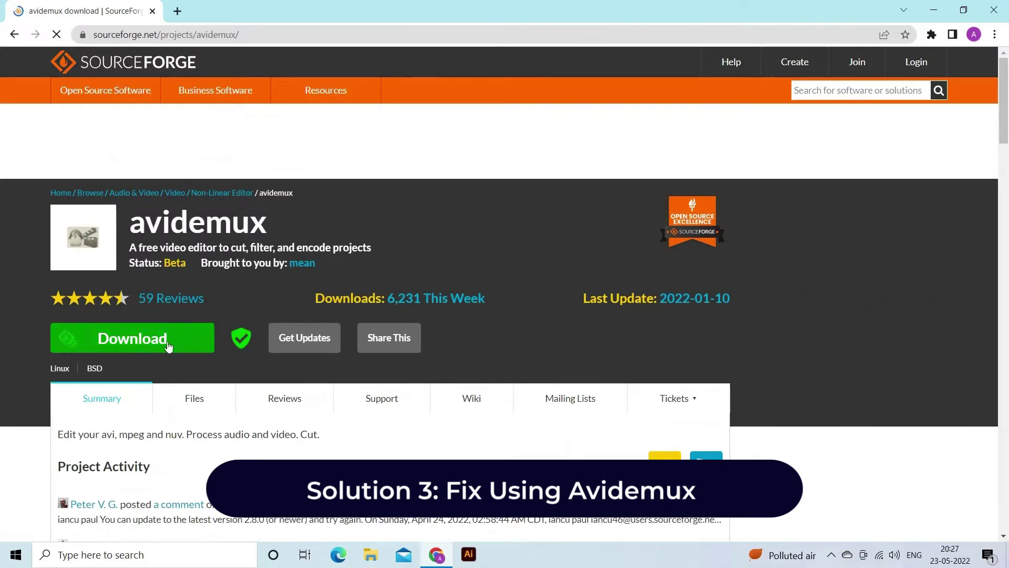
left_click(152, 349)
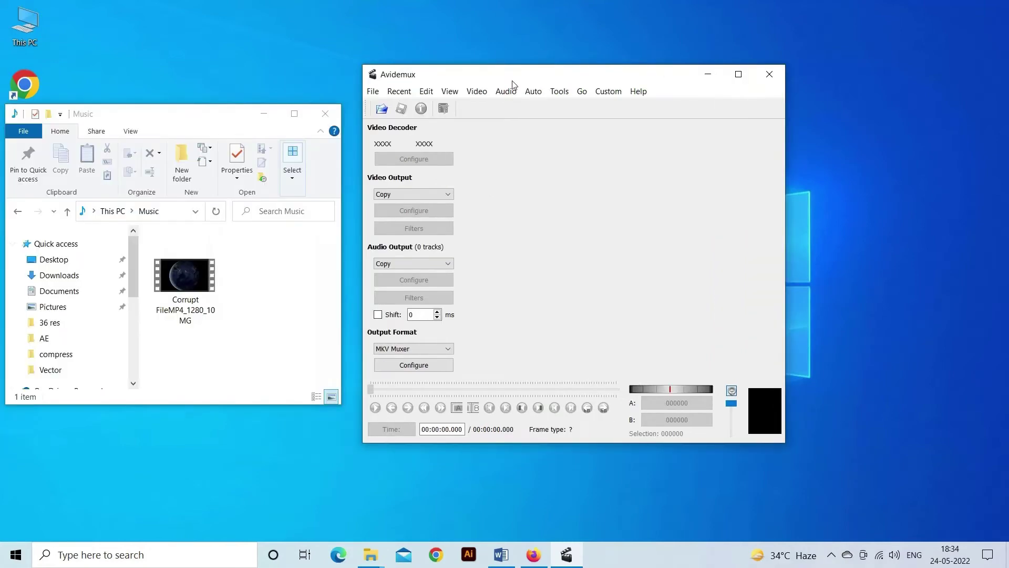
Load the corrupt Earth video, save it as Correct FileMP4_1280_10MG_edit.mp4, and close Avidemux
left_click_drag(185, 275, 528, 227)
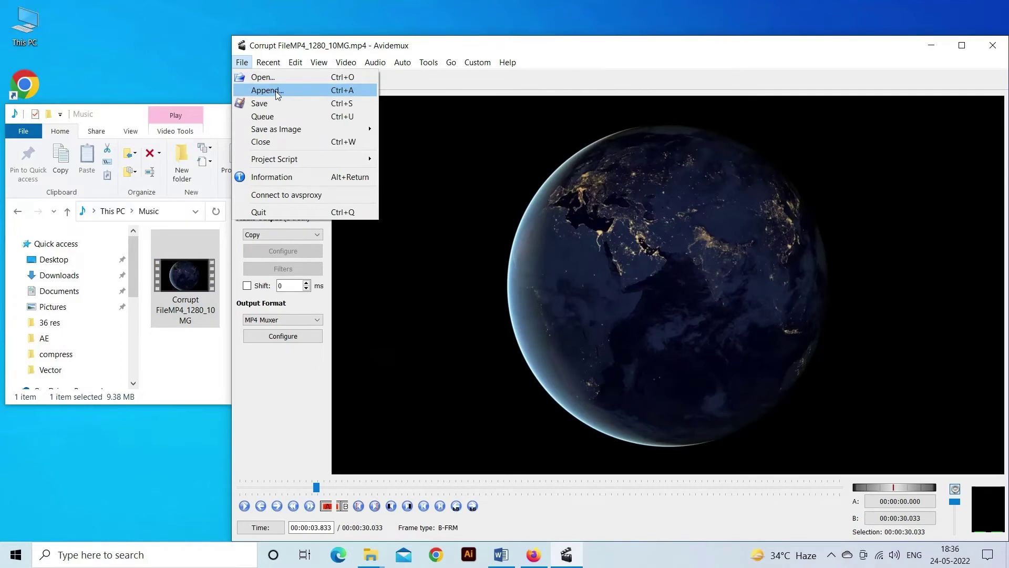
left_click(262, 103)
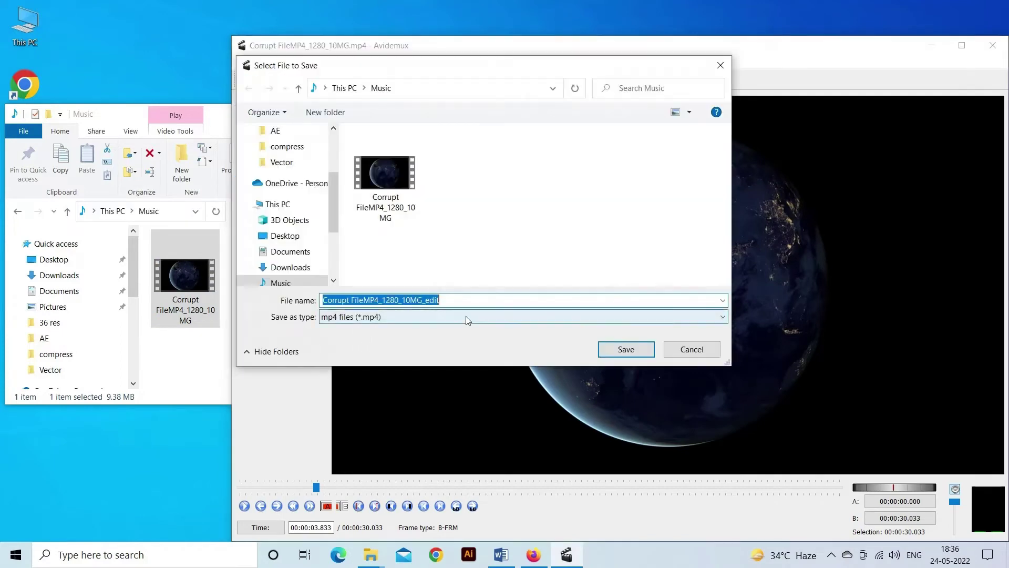
left_click(458, 298)
double_click(335, 299)
type("Correct")
left_click(626, 349)
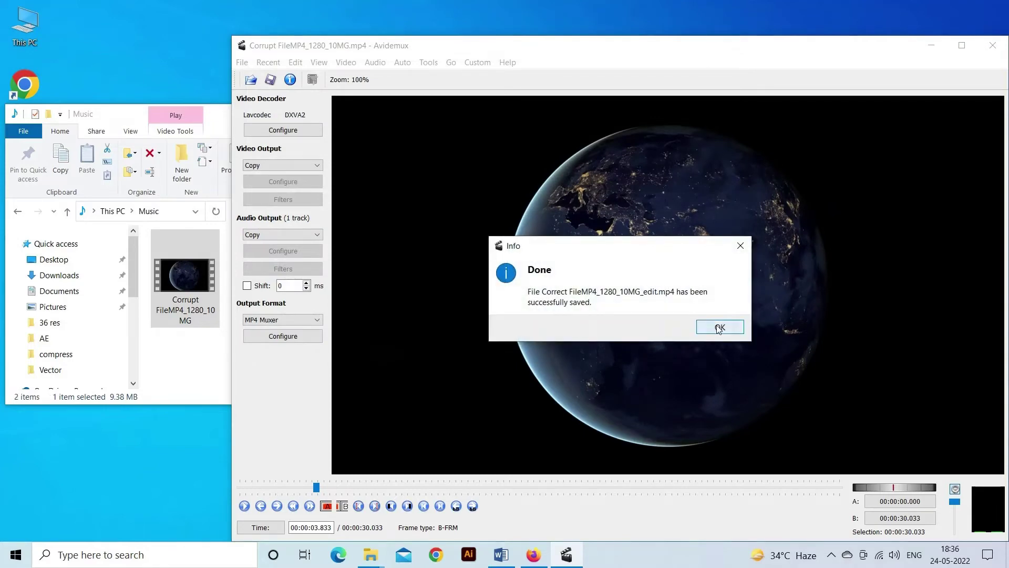
left_click(697, 327)
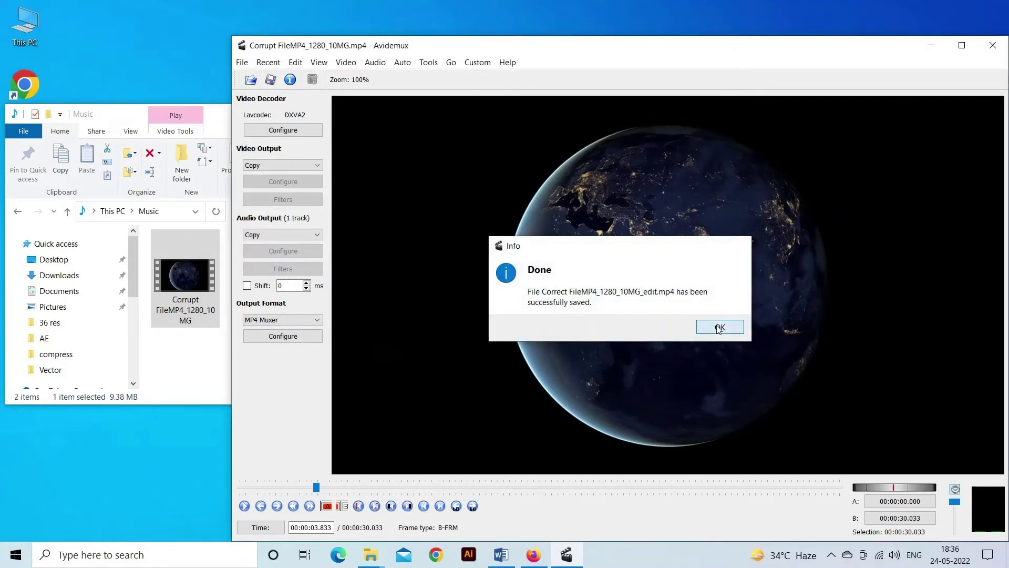
left_click(998, 52)
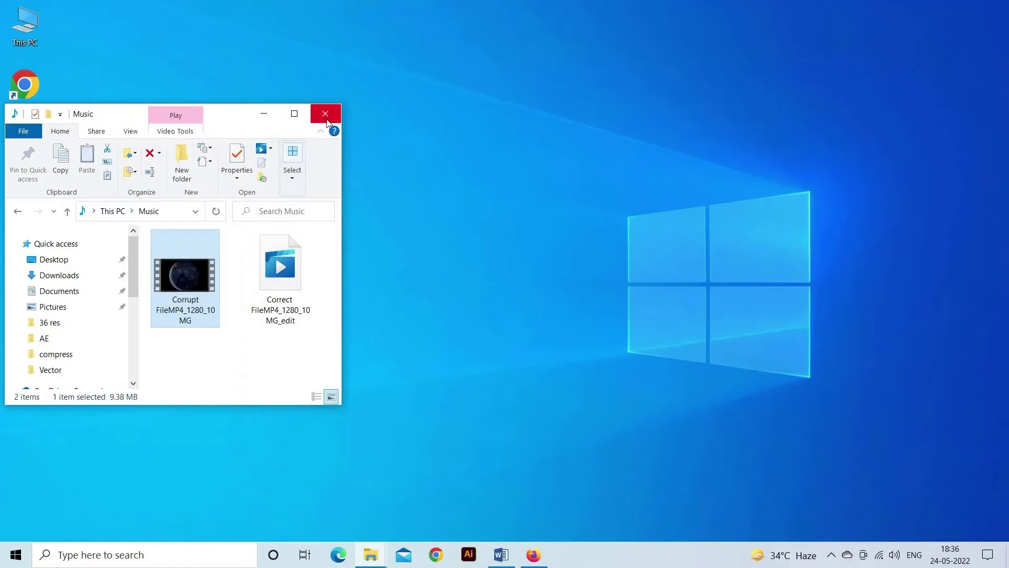
Close the Music folder and download GPAC MP4Box 2.0 Windows 64-bit from VideoHelp
left_click(327, 119)
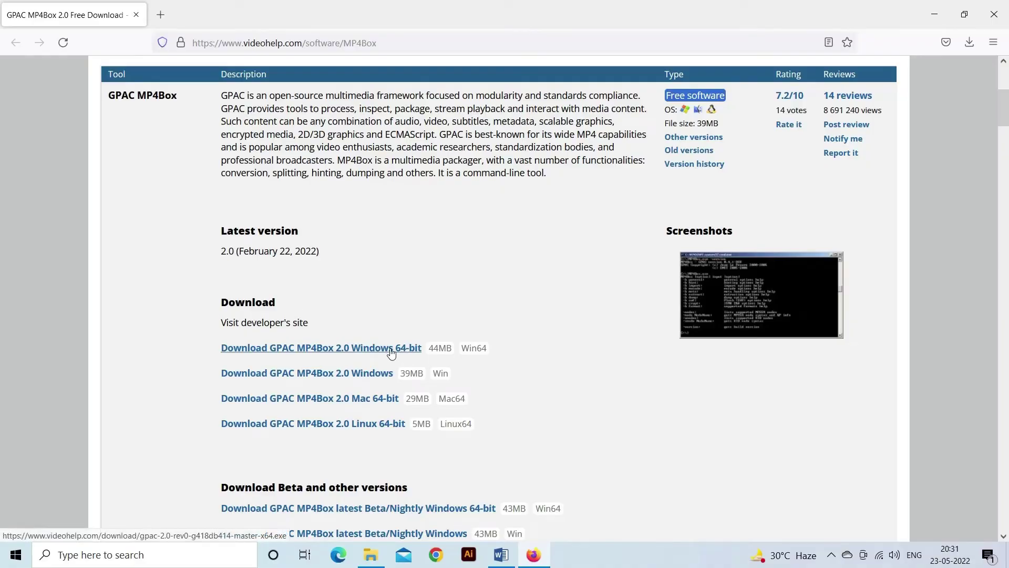
left_click(390, 349)
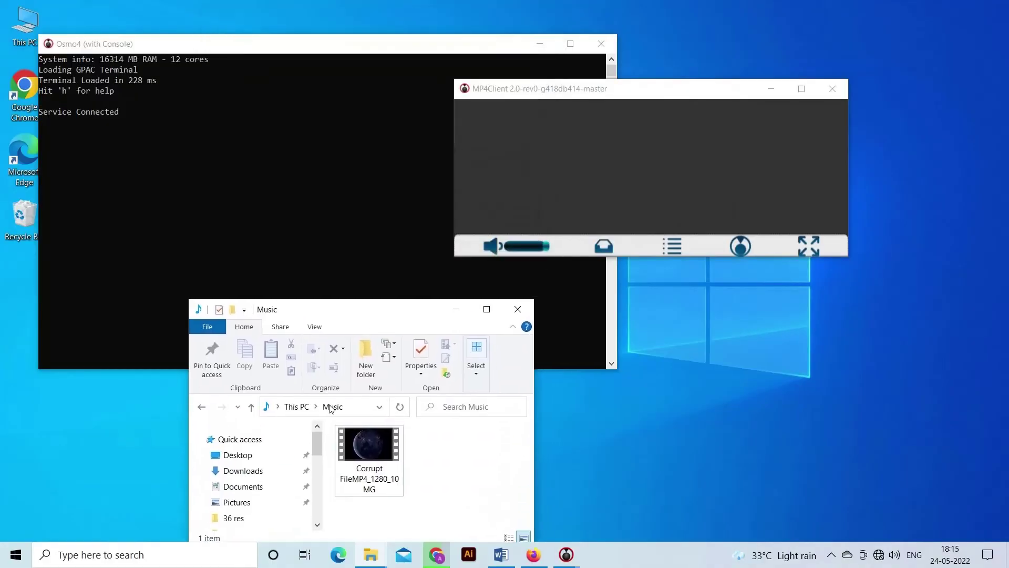
Show the Music folder's path as editable text in Explorer's address bar, then stop editing
left_click(355, 409)
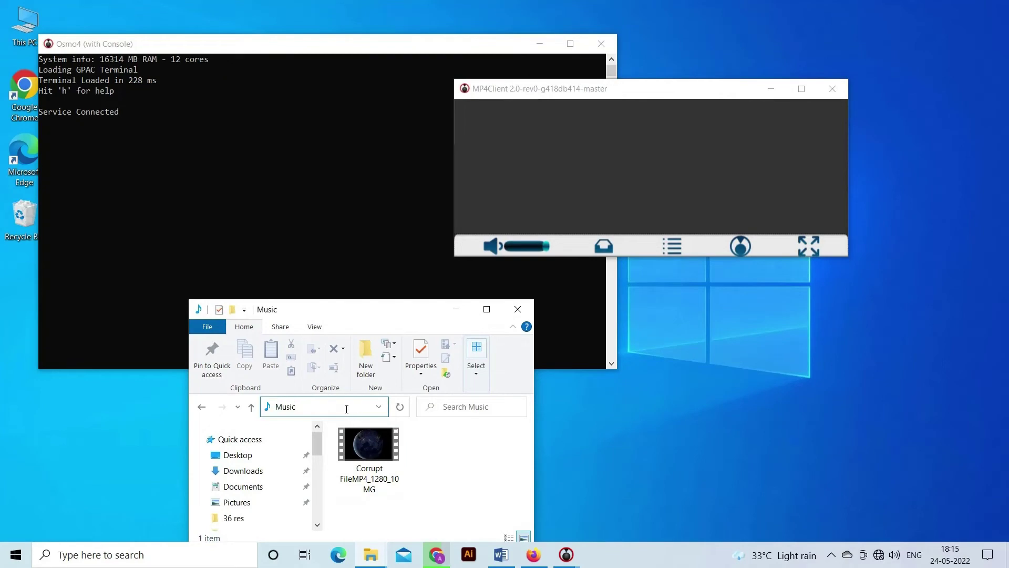
left_click(475, 458)
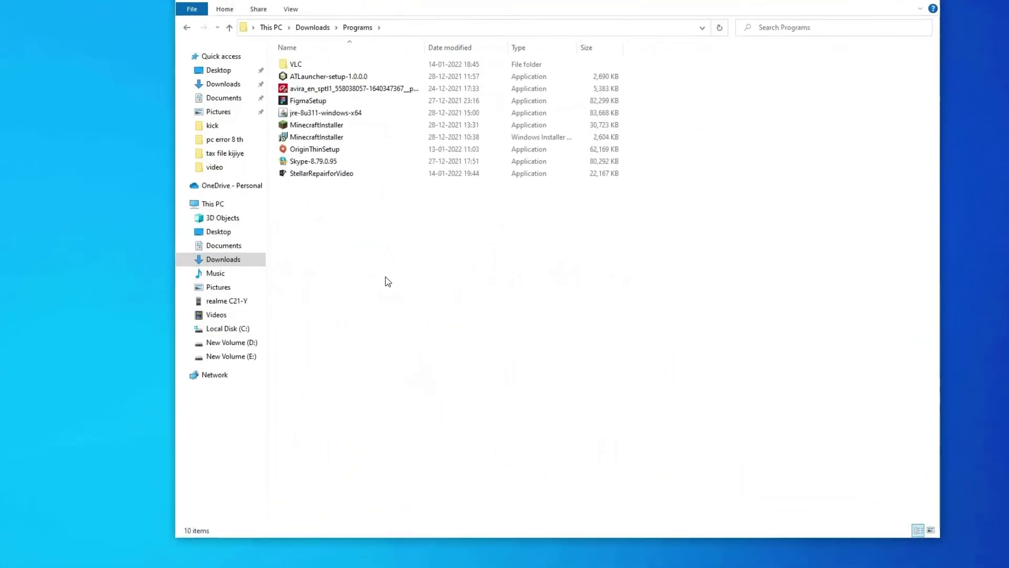
Run the StellarRepairforVideo installer in English, accepting the license and default folders
left_click(329, 175)
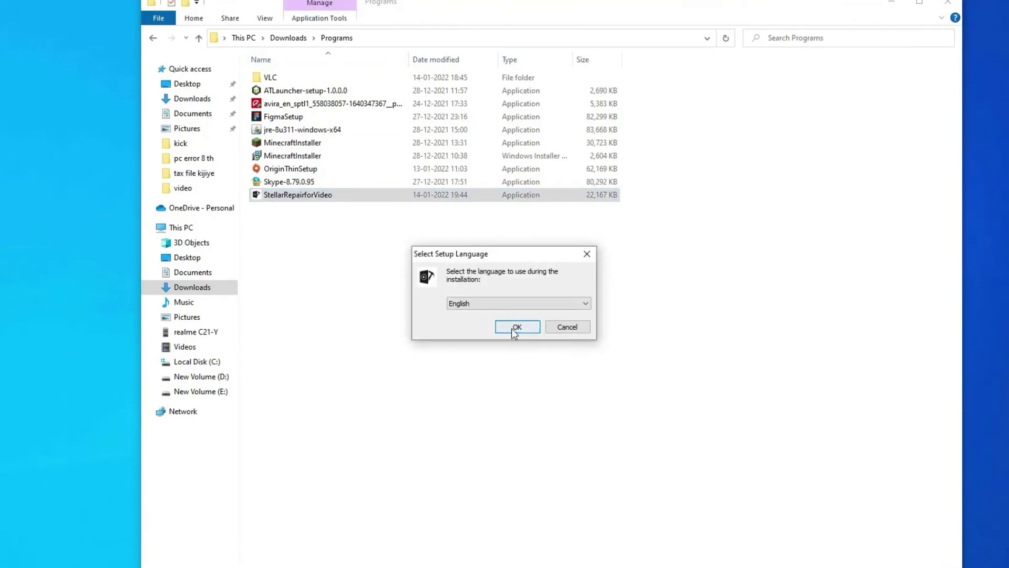
left_click(515, 327)
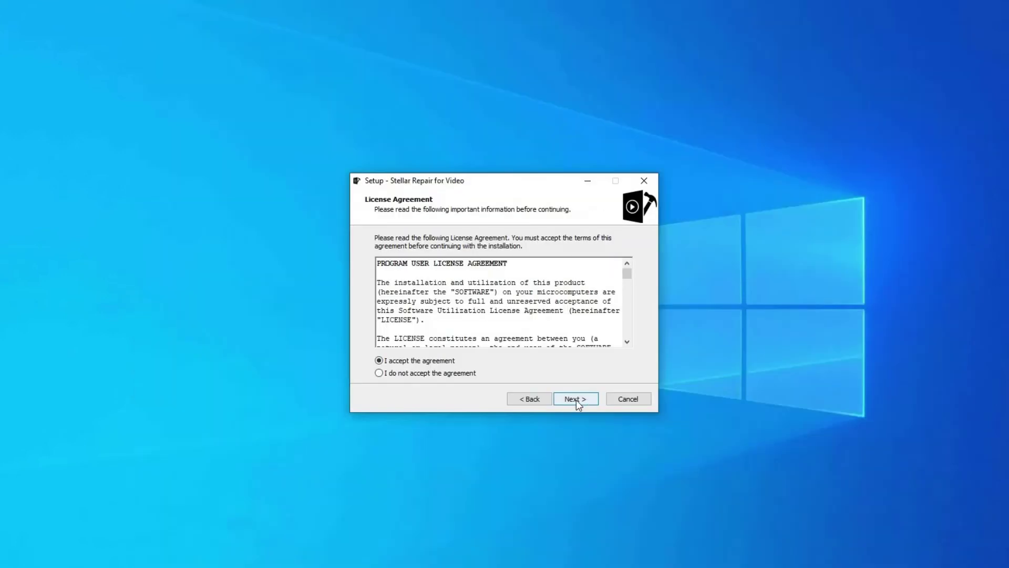
left_click(575, 398)
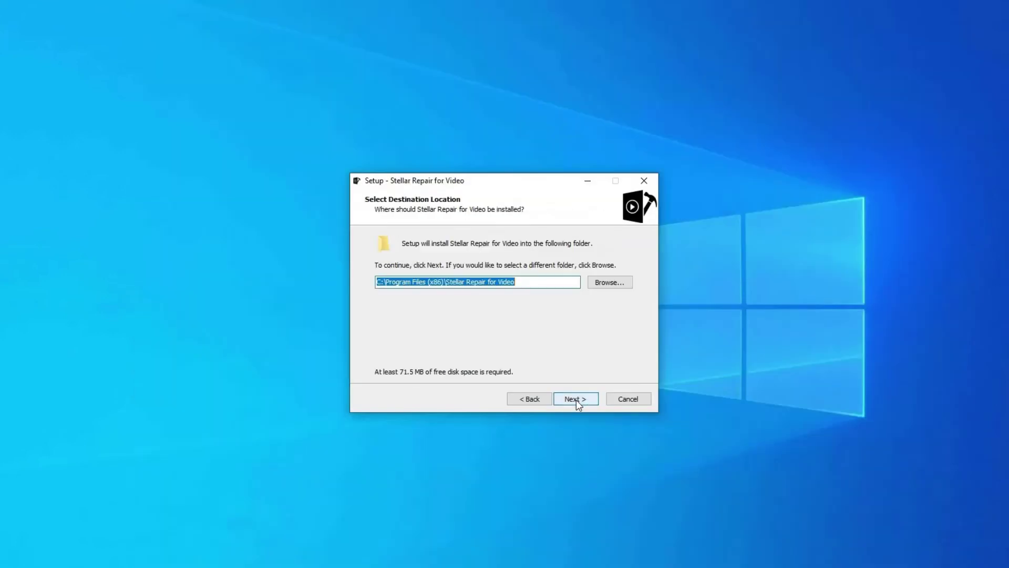
left_click(576, 399)
left_click(576, 399)
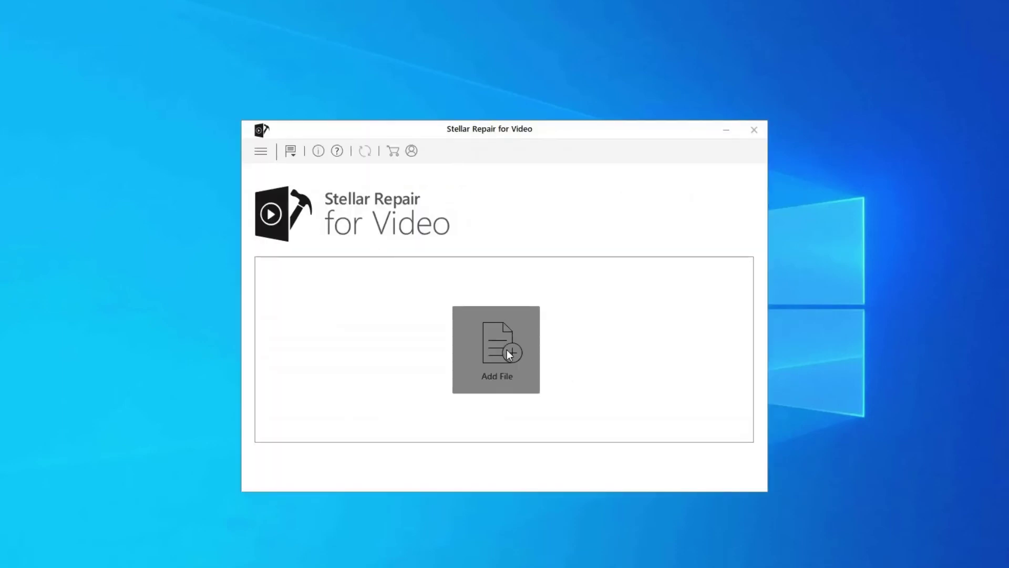
Add WINDOW.AVI.mp4 from Desktop\VIDEO, repair it, and dismiss the completion message
left_click(509, 354)
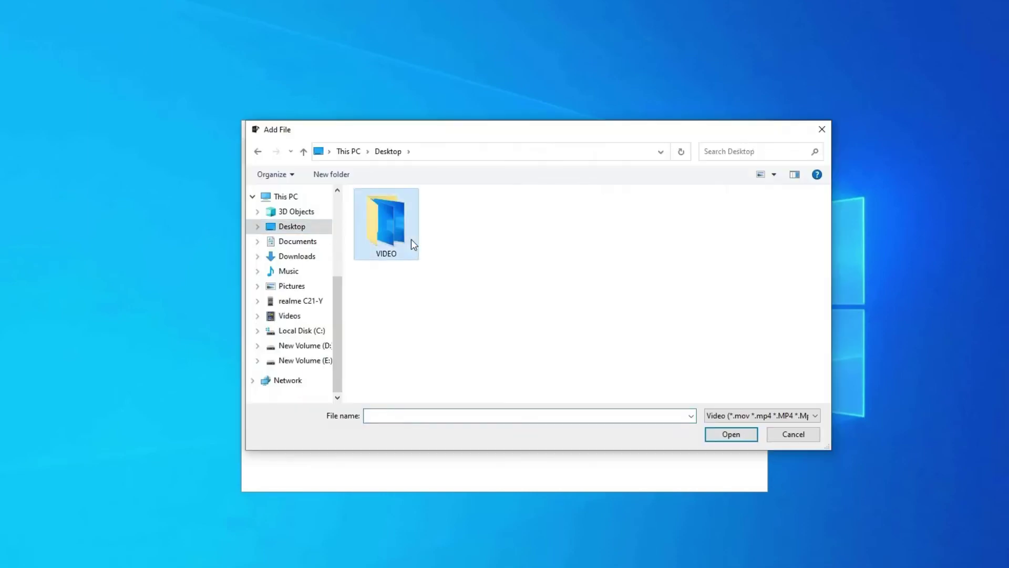
double_click(410, 238)
double_click(386, 231)
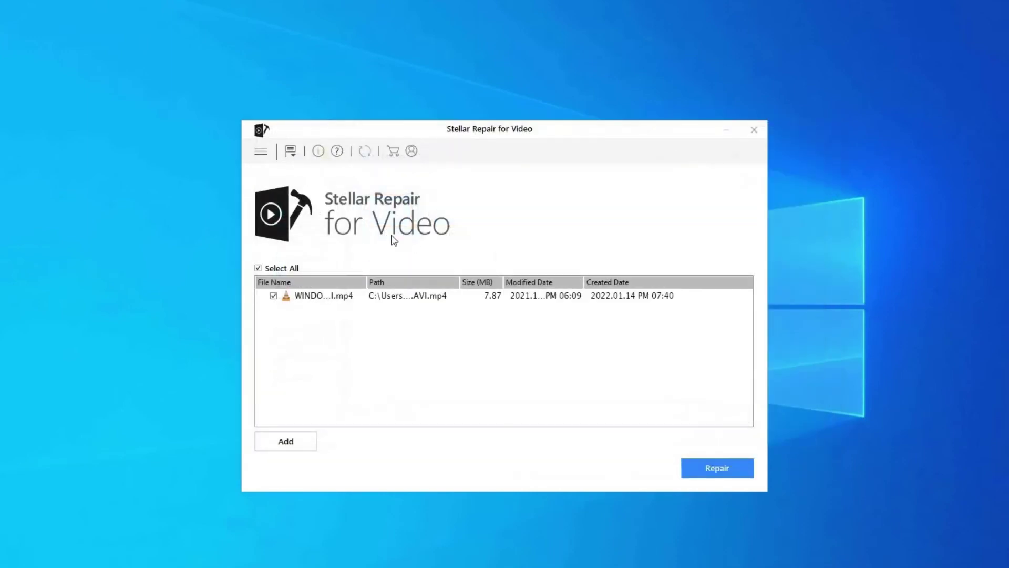
left_click(714, 472)
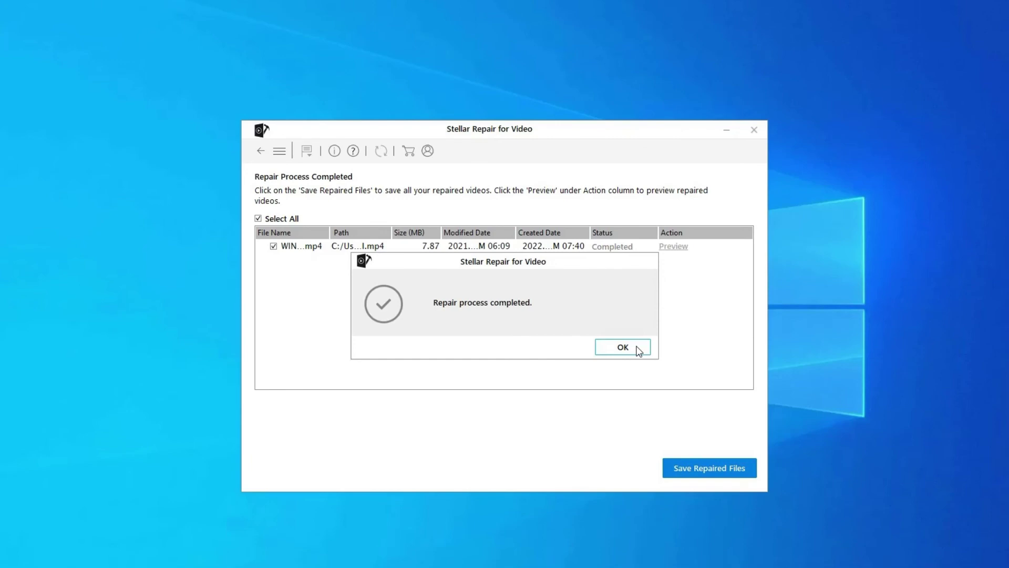
left_click(637, 350)
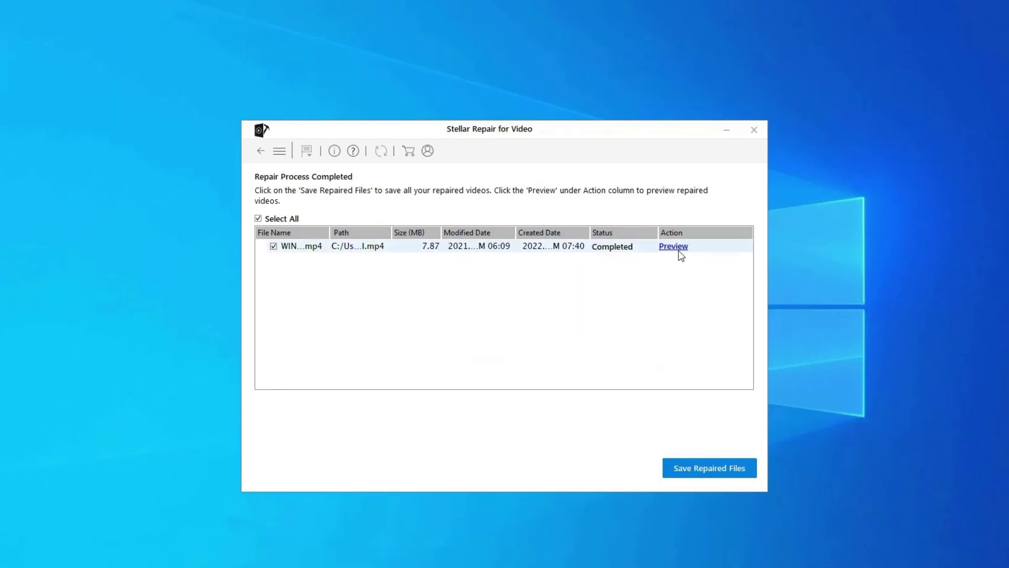